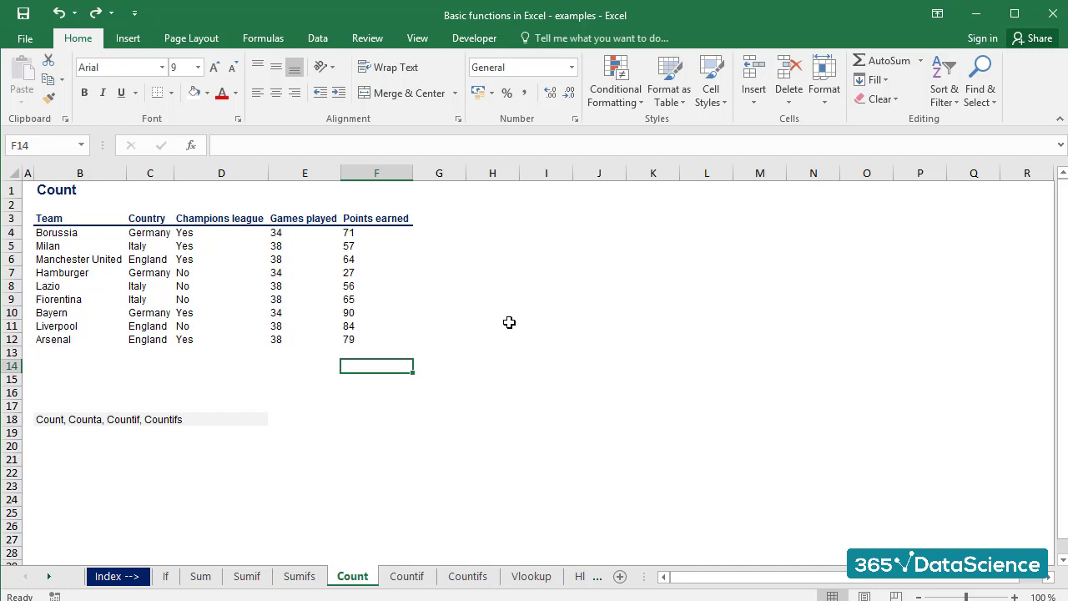
Step: Enter a COUNT formula in cell E14 that counts the numbers in the Games played range E4:E12
click(303, 368)
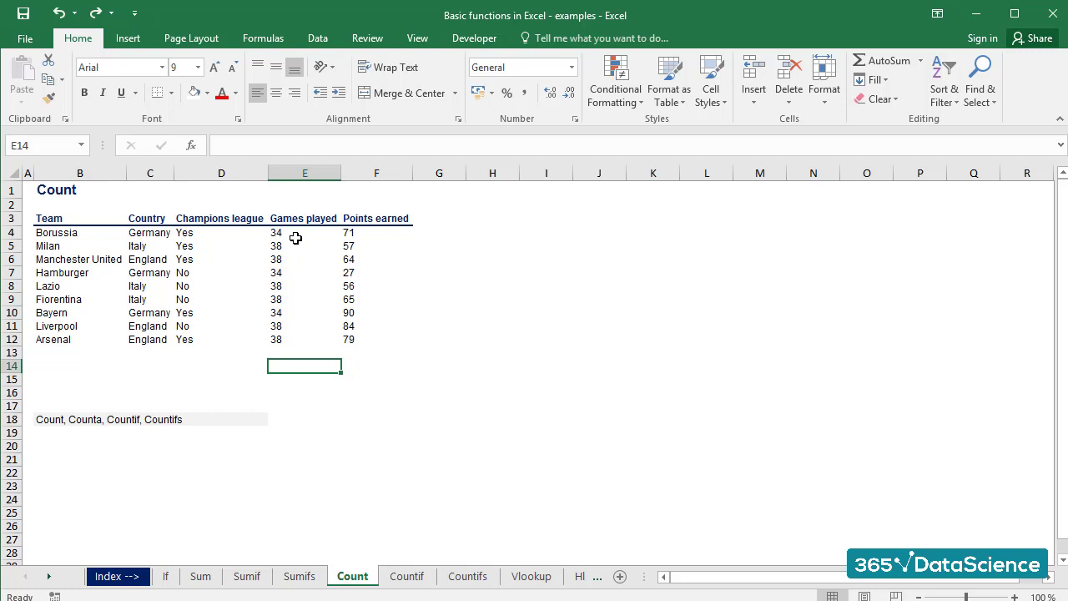
drag(295, 238, 288, 336)
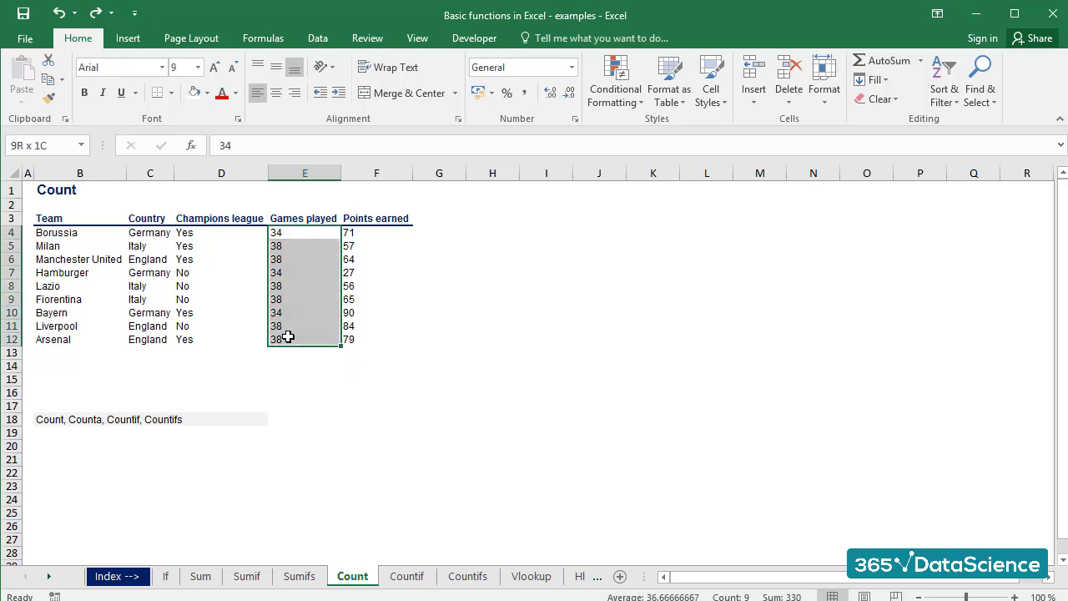
click(298, 219)
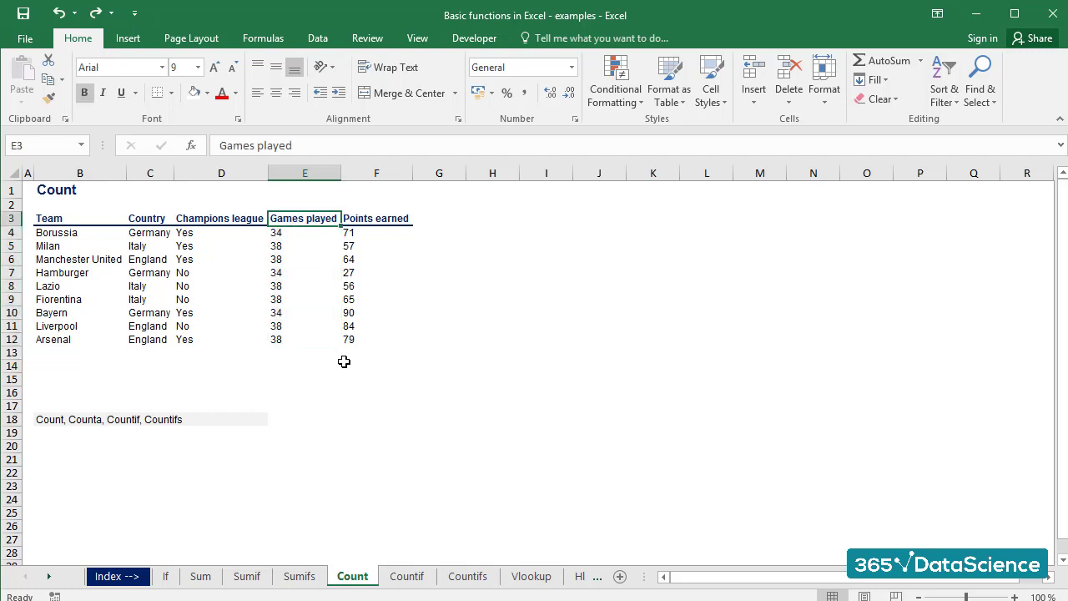
click(318, 367)
text(+C)
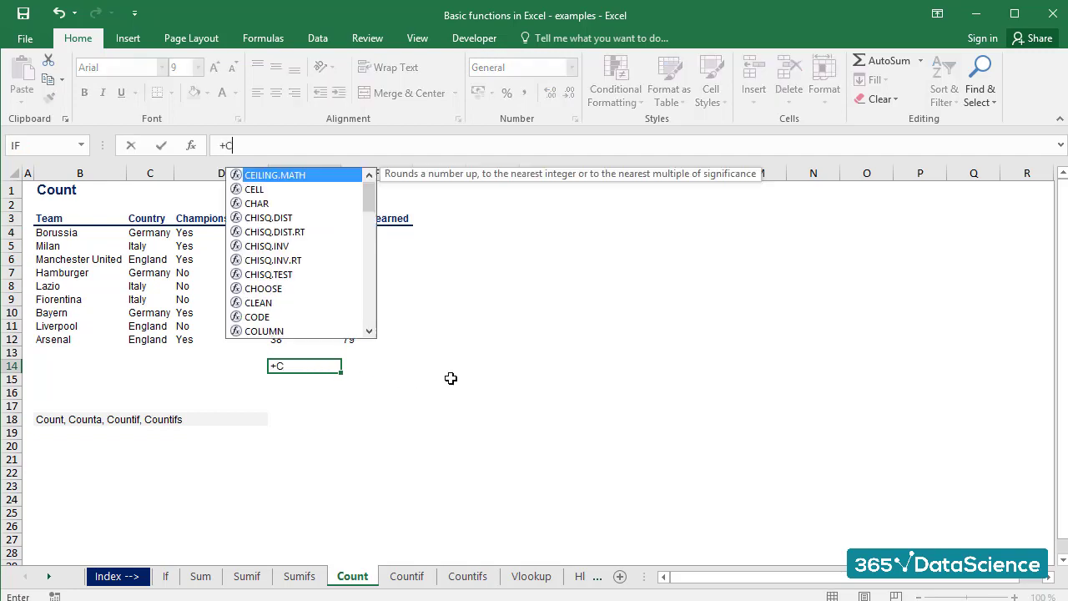
text(OU)
key(BackSpace)
text(OUNT()
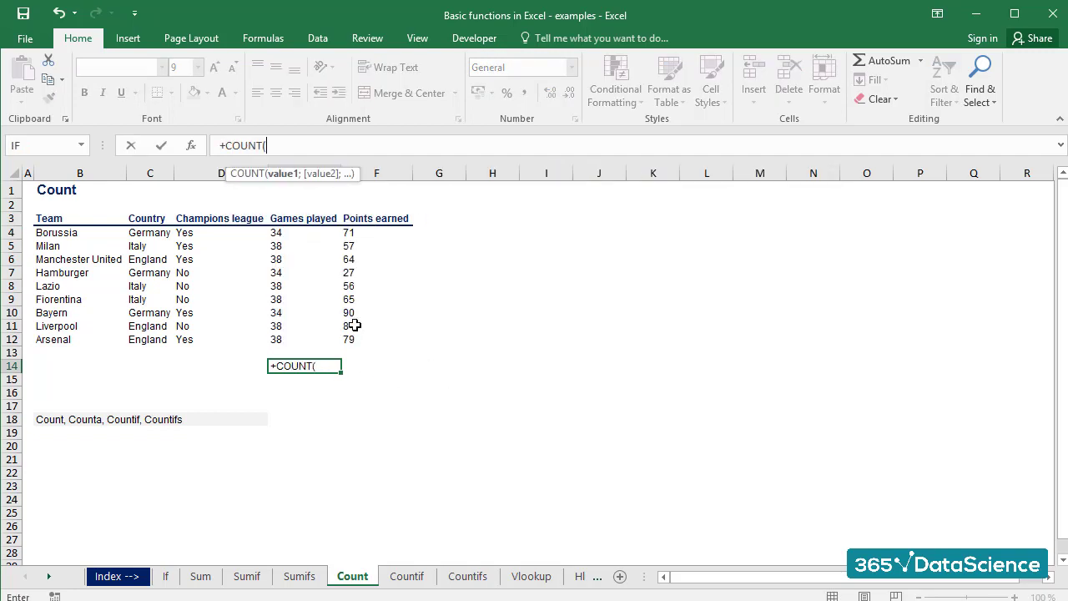
drag(289, 232, 292, 338)
text())
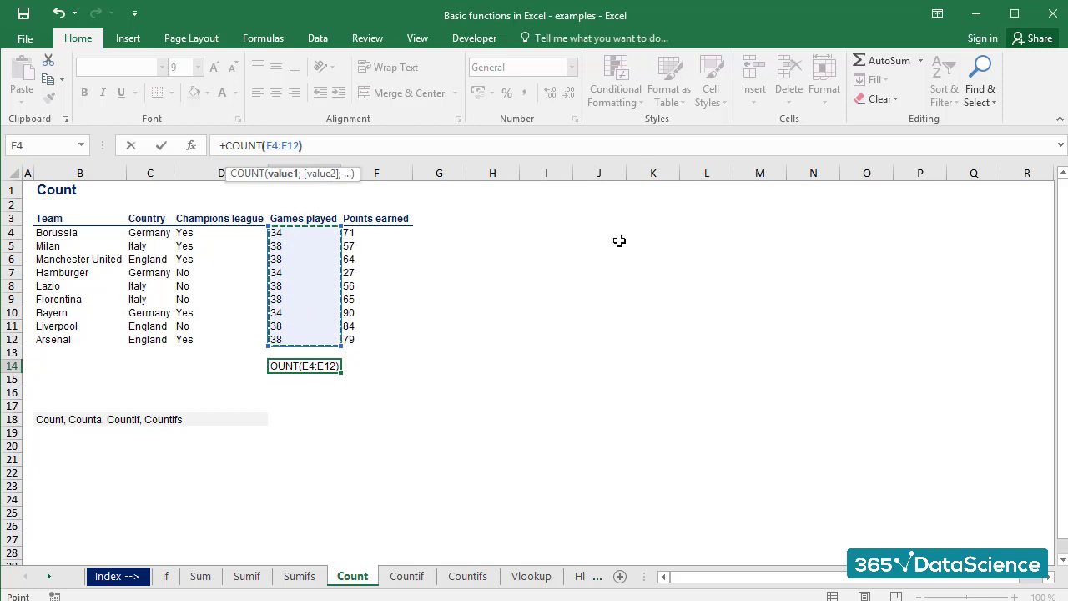
key(ctrl+Return)
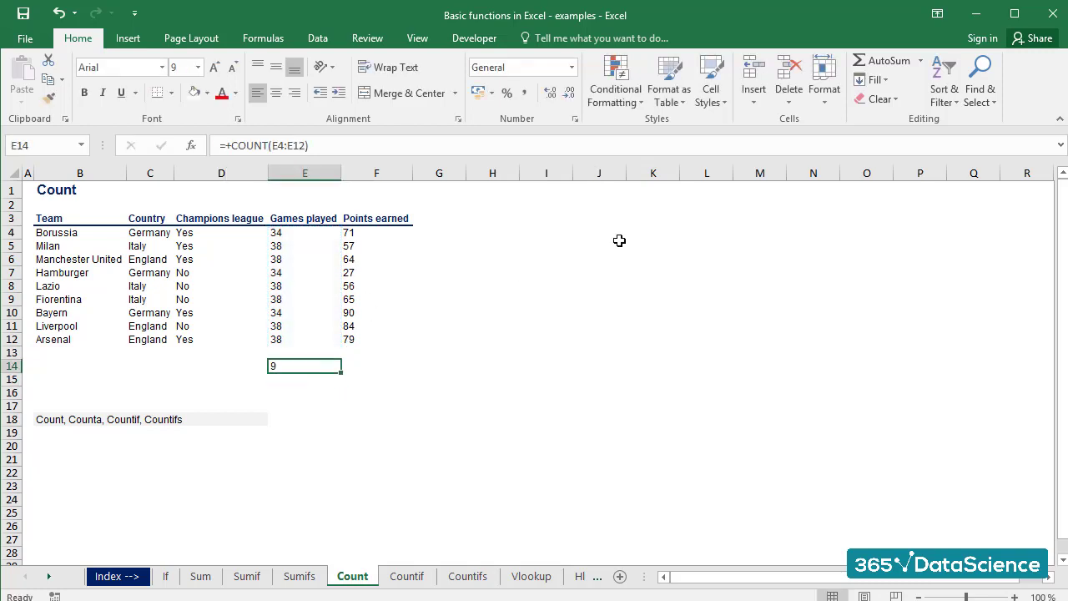
Step: Examine the COUNT formula's cell references in E14 and the table entries from the Games played column across to the Team column
key(F2)
key(Escape)
key(Up)
key(Up)
key(Up)
key(Up)
key(Up)
key(Up)
key(Up)
key(Up)
key(Up)
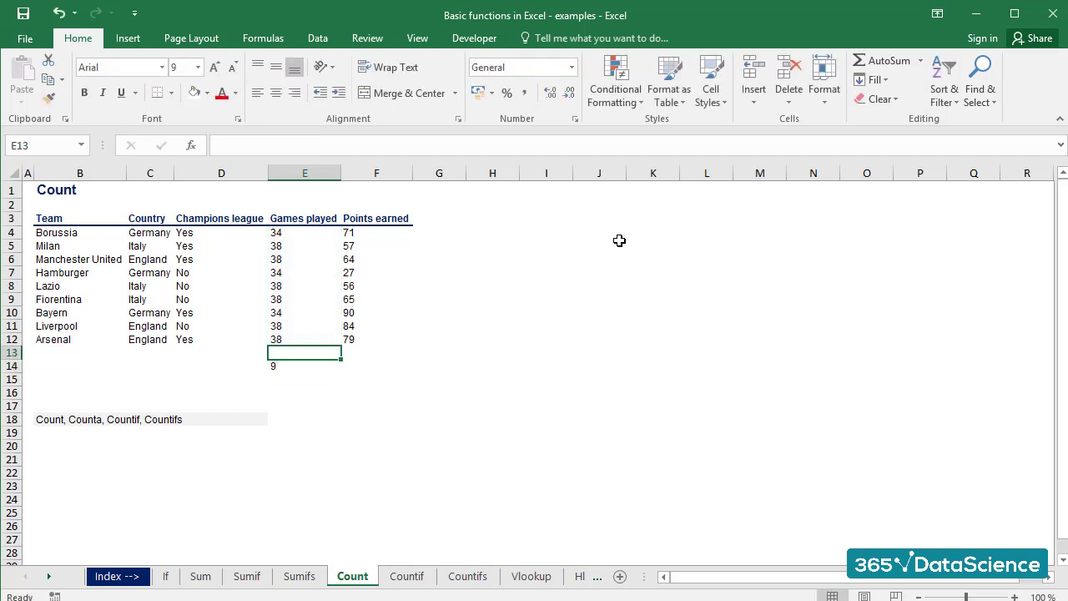
key(Up)
key(Left)
key(Left)
key(Left)
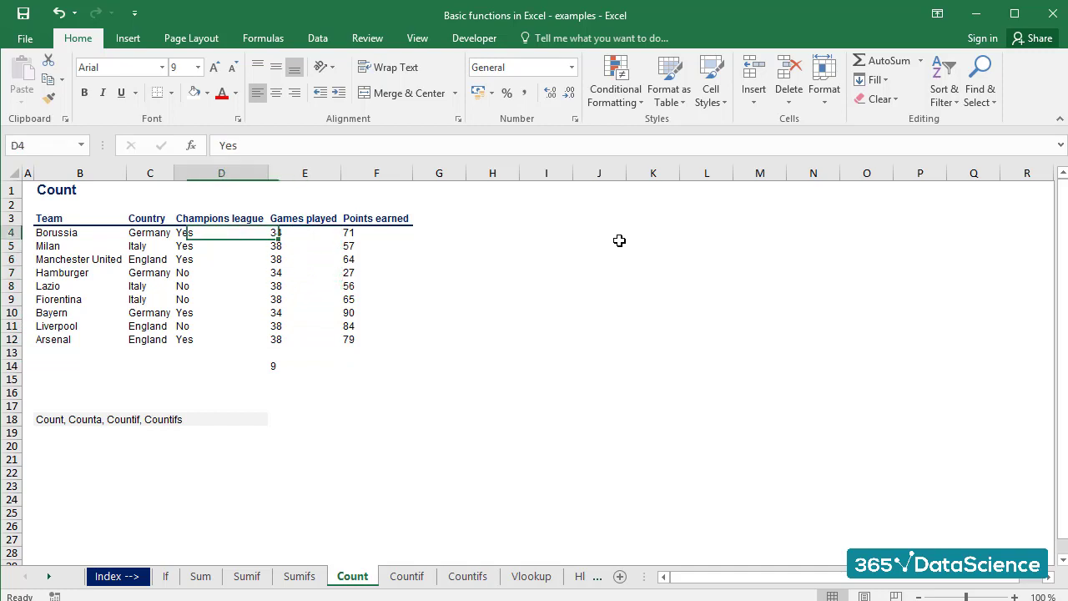
Step: Enter a COUNTA formula in cell B14 that counts the team names in B4:B12, and check its referenced range
key(Down)
key(Down)
key(Down)
key(Down)
key(Down)
key(Down)
key(Down)
key(Down)
key(Down)
key(Down)
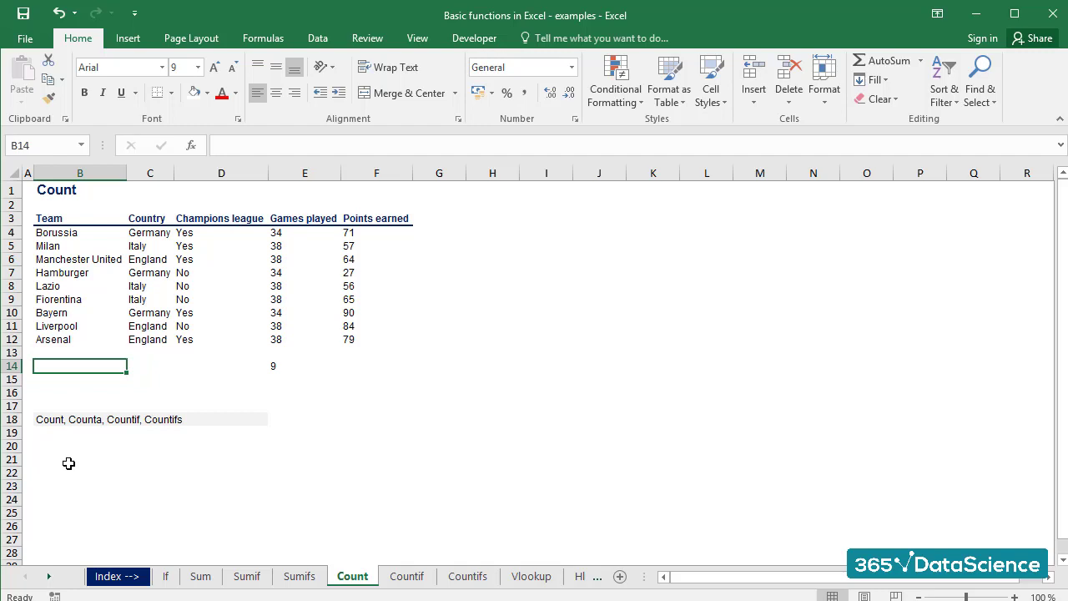
text(+COUNTA()
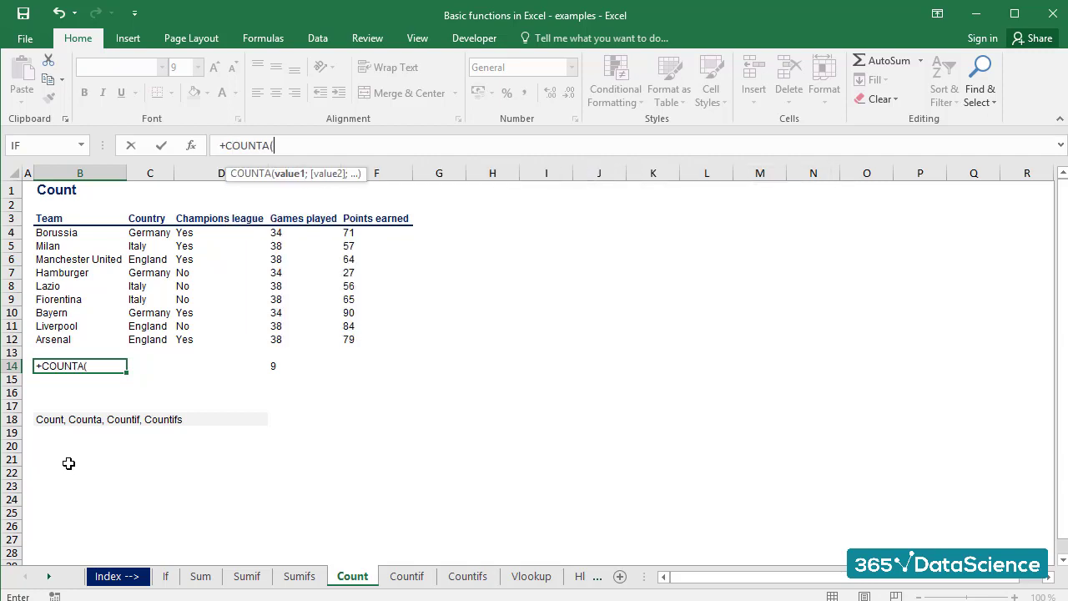
key(Up)
key(Up)
key(shift+Up)
key(shift+Up)
key(shift+Up)
key(shift+Up)
key(shift+Up)
key(shift+Up)
key(shift+Up)
key(shift+Up)
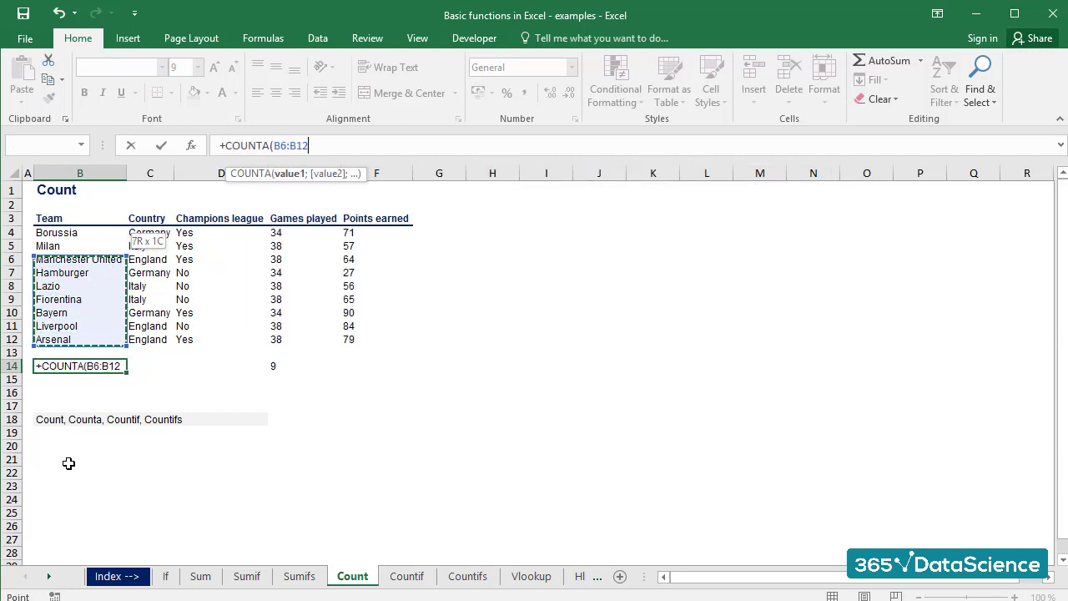
text())
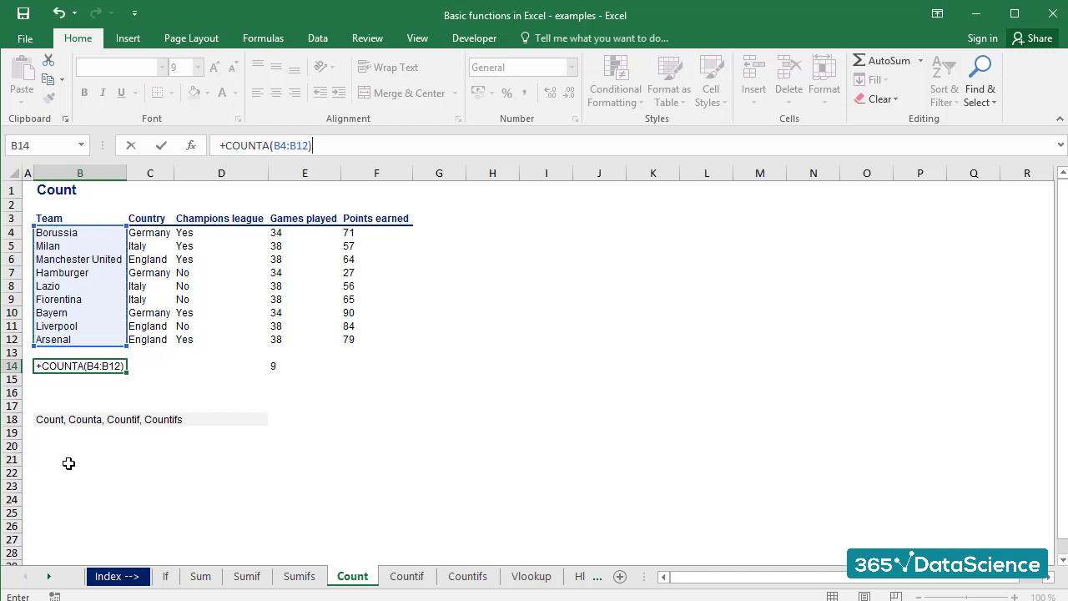
key(Return)
key(Up)
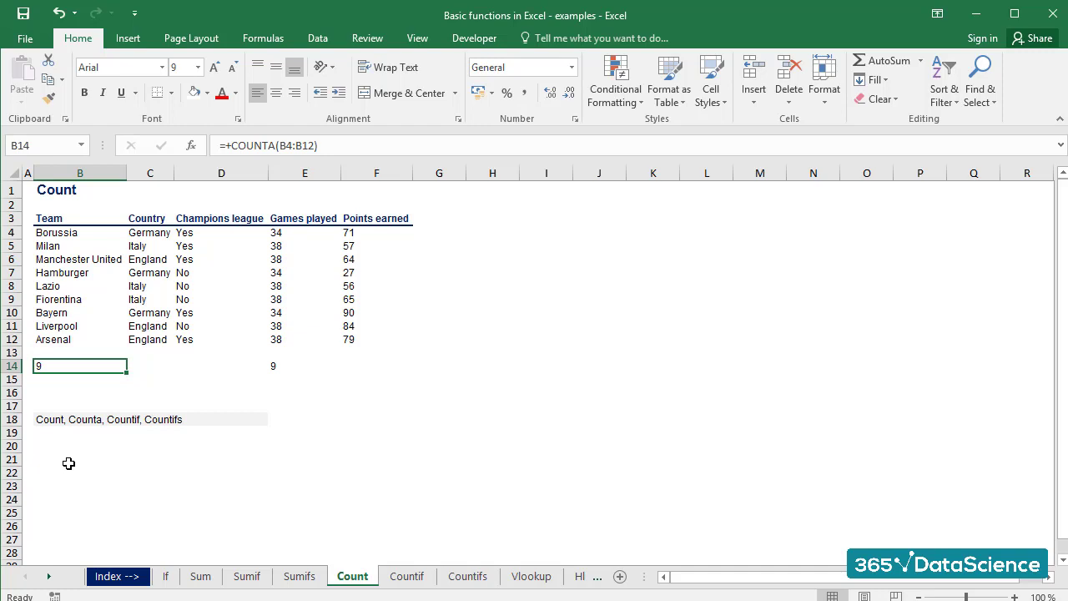
key(F2)
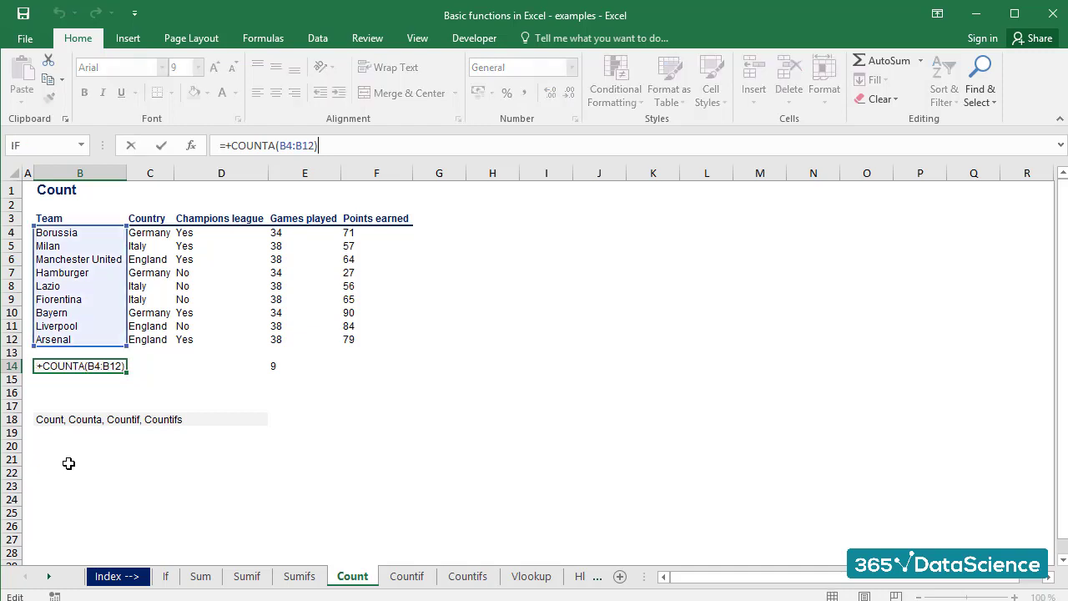
key(Escape)
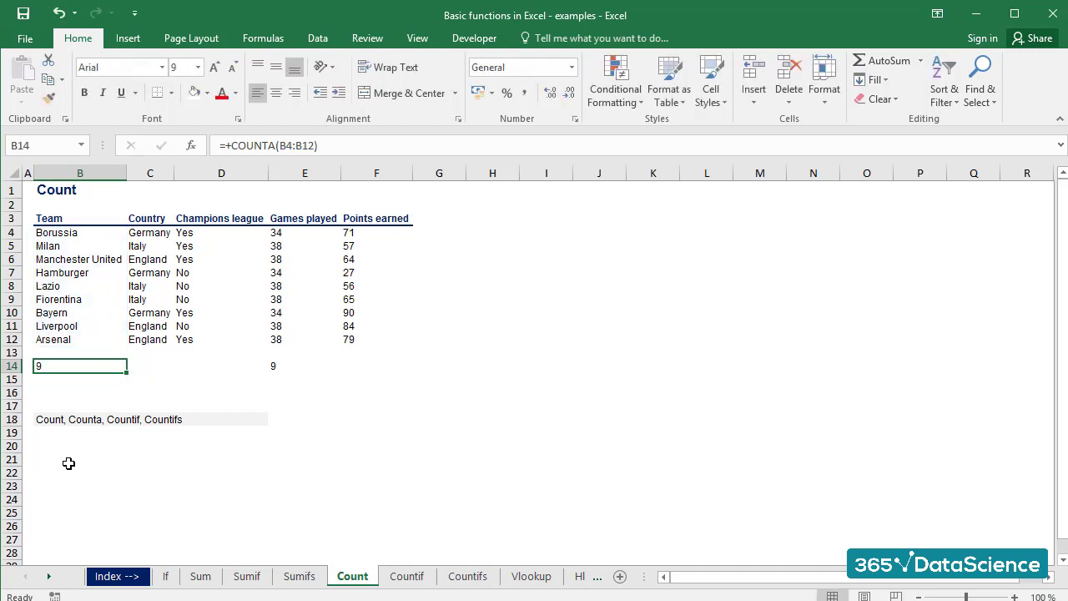
Step: On the Countif sheet, enter a COUNTIF formula in F14 counting the Points earned values in F4:F12 that meet ">60"
key(ctrl+Page_Down)
key(Left)
key(Left)
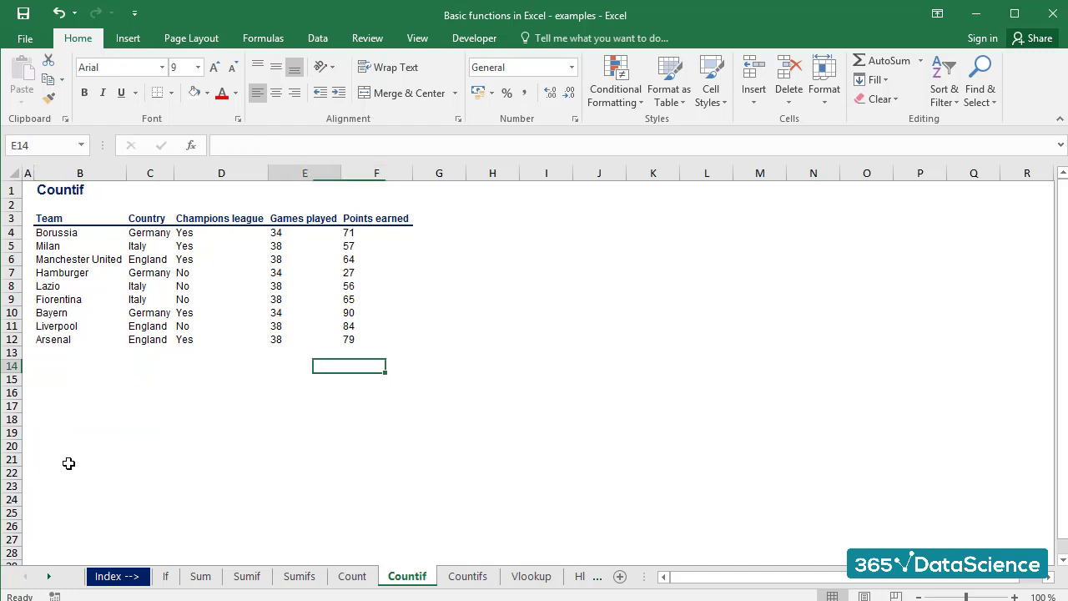
key(Right)
key(Right)
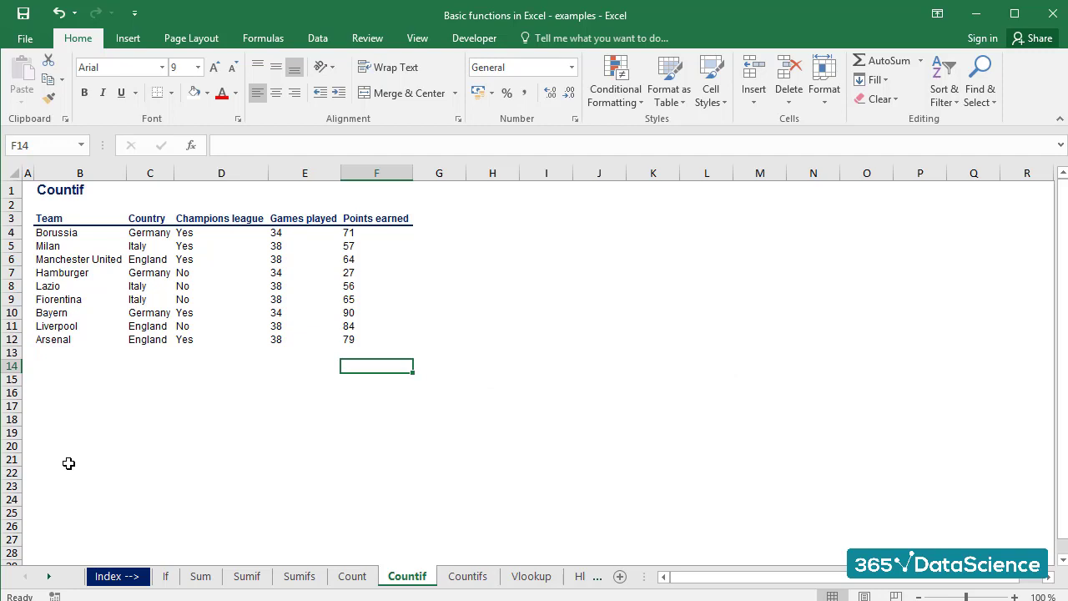
text(+COUN)
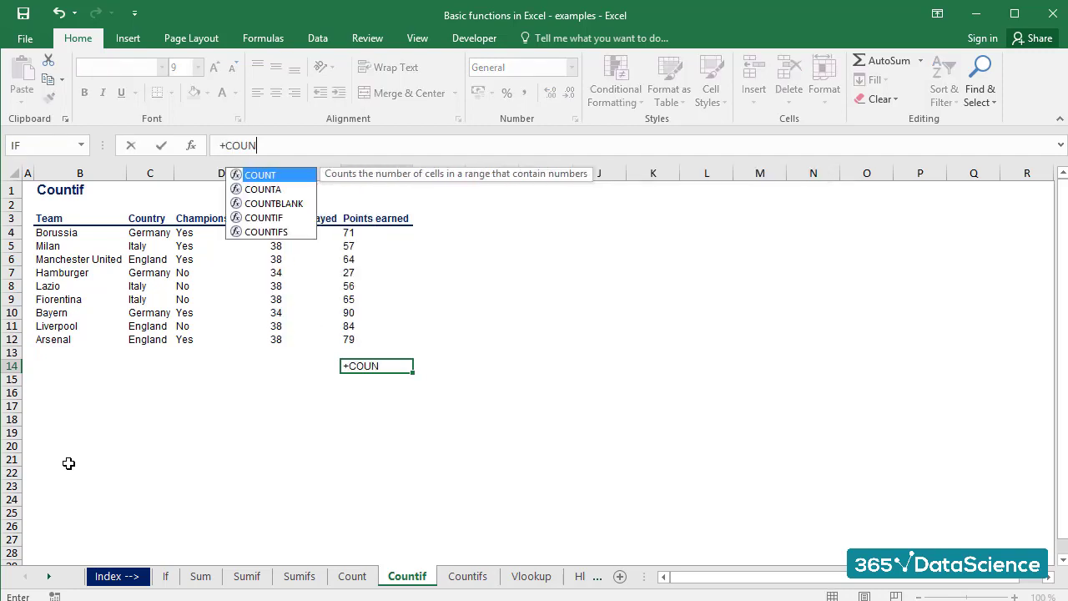
text(TIF()
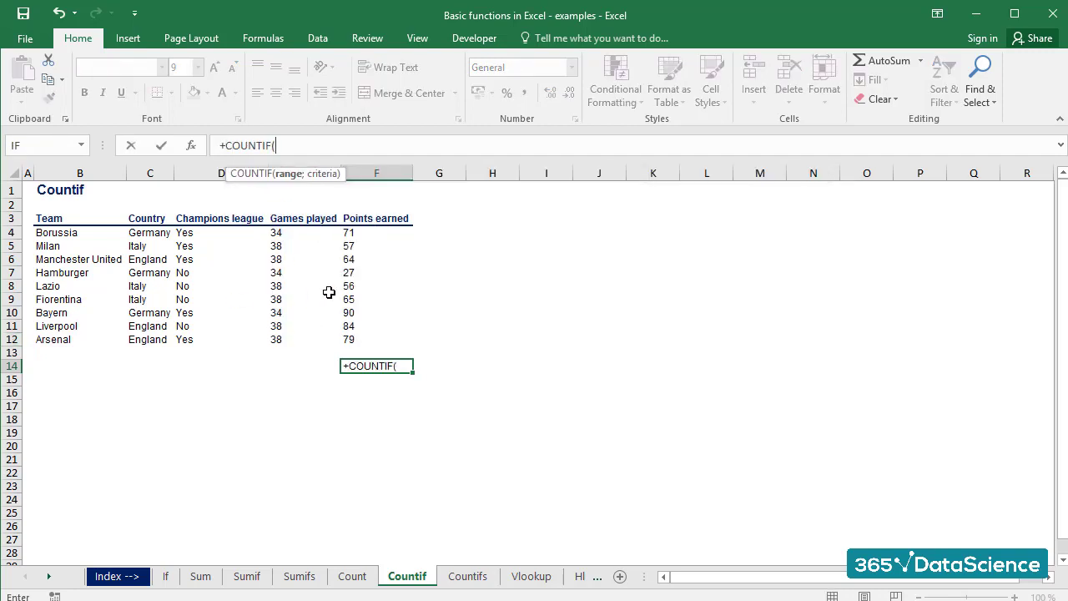
drag(346, 235, 351, 341)
text(;)
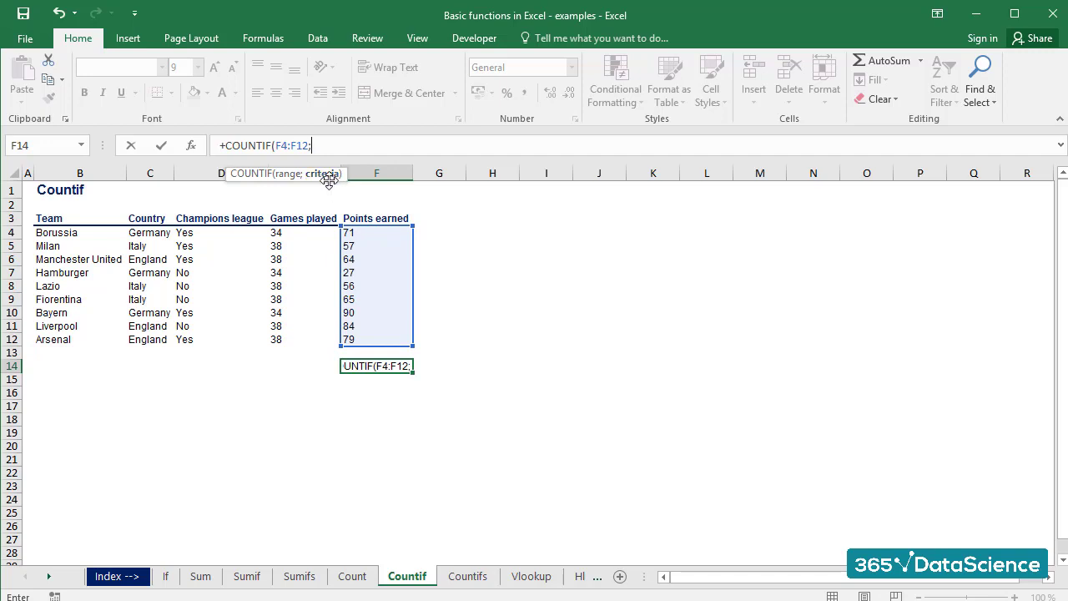
text(">60)
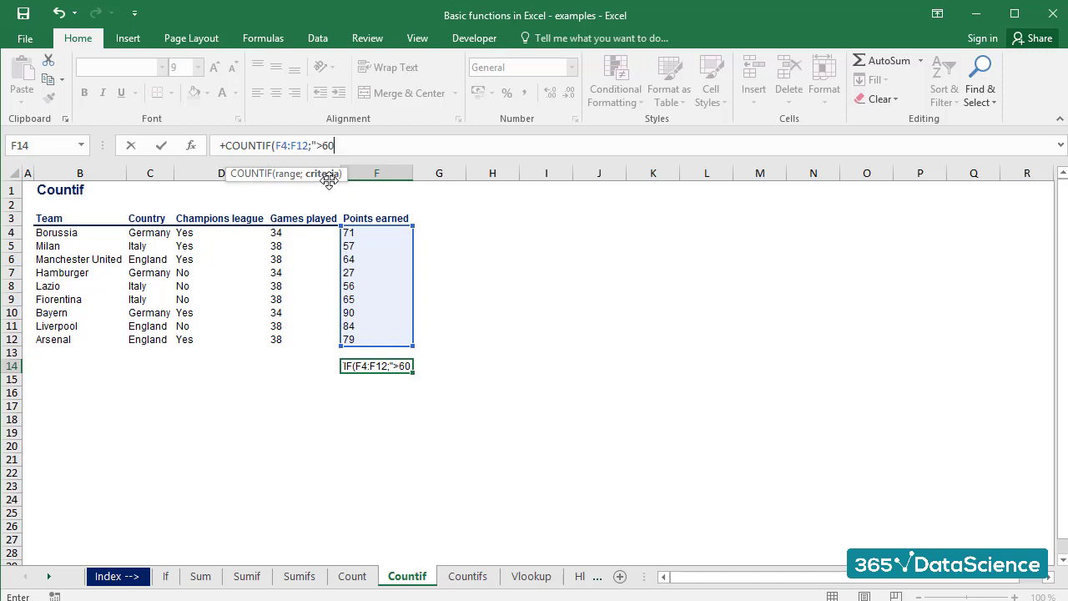
text(")
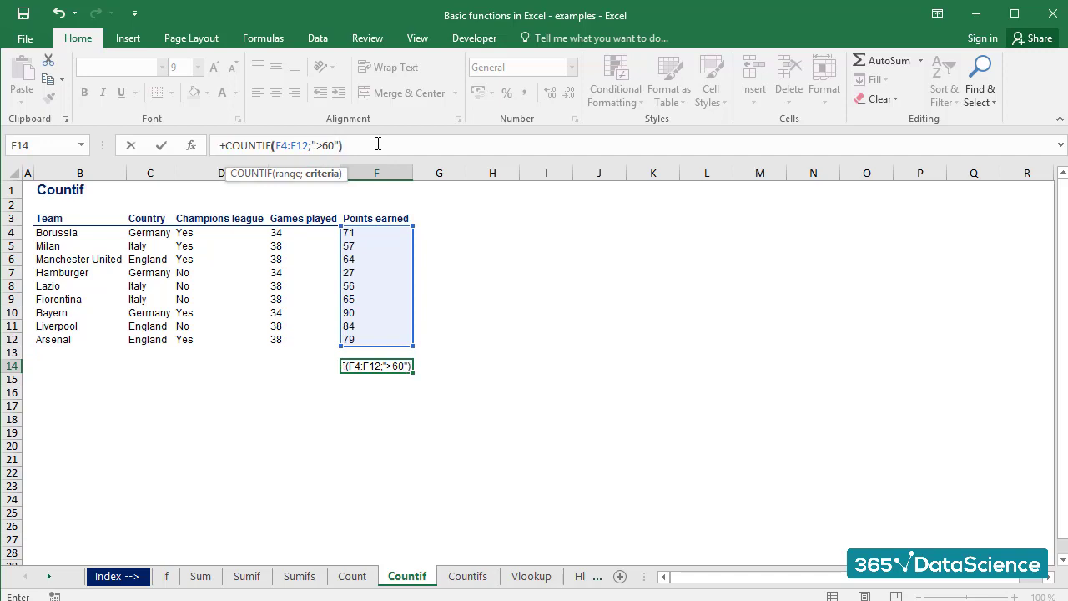
text())
key(Return)
key(Up)
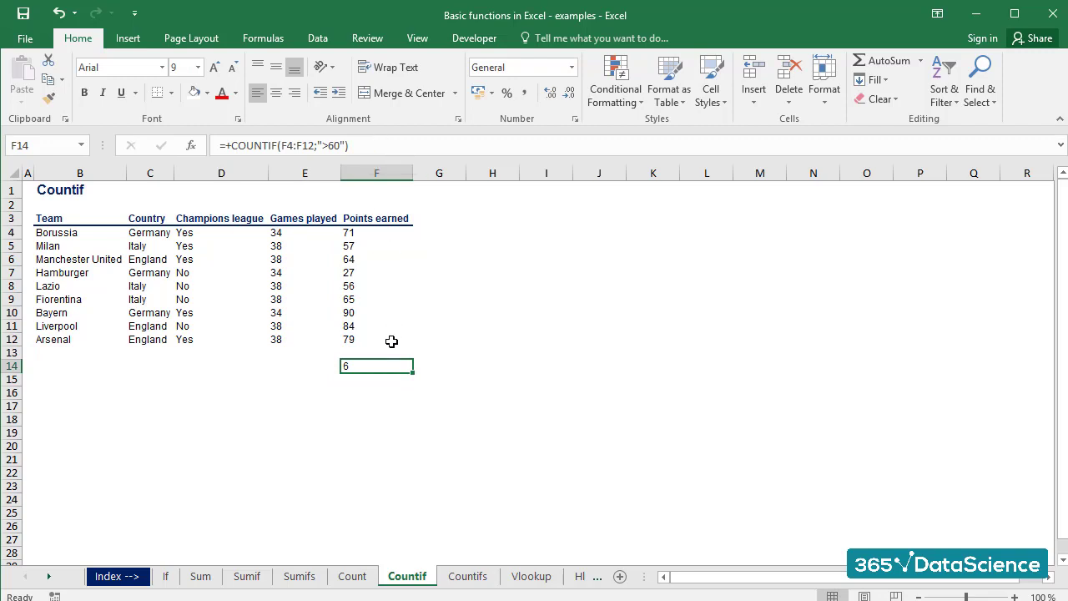
key(F2)
key(Escape)
Step: On the Countifs sheet, start a COUNTIFS formula in F14 with the Champions league range D4:D12 and the criterion "Yes"
key(ctrl+Page_Down)
key(Up)
key(Down)
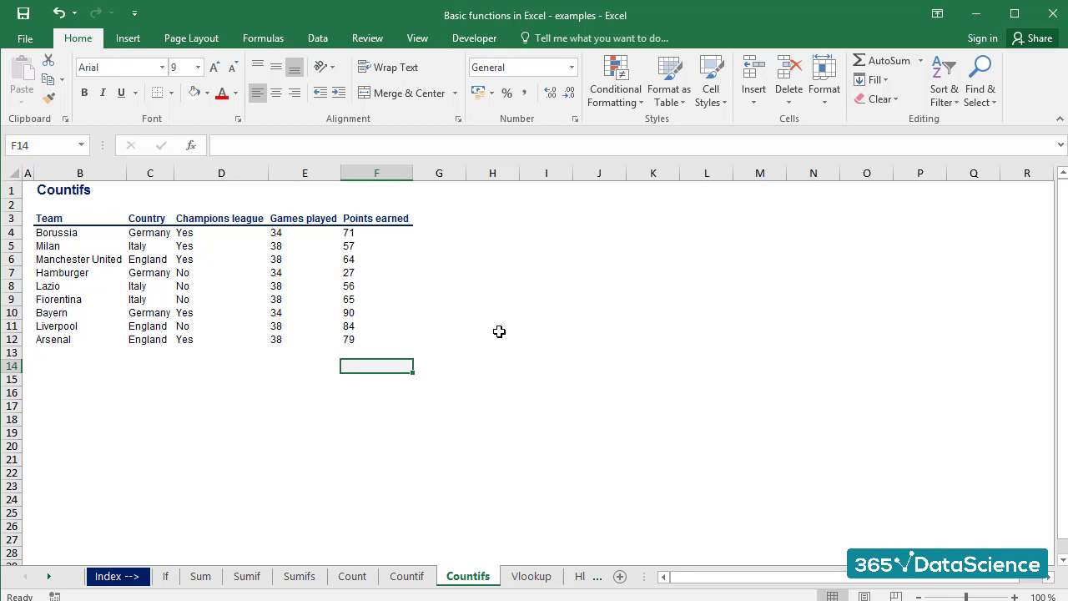
text(+COUNTIFS()
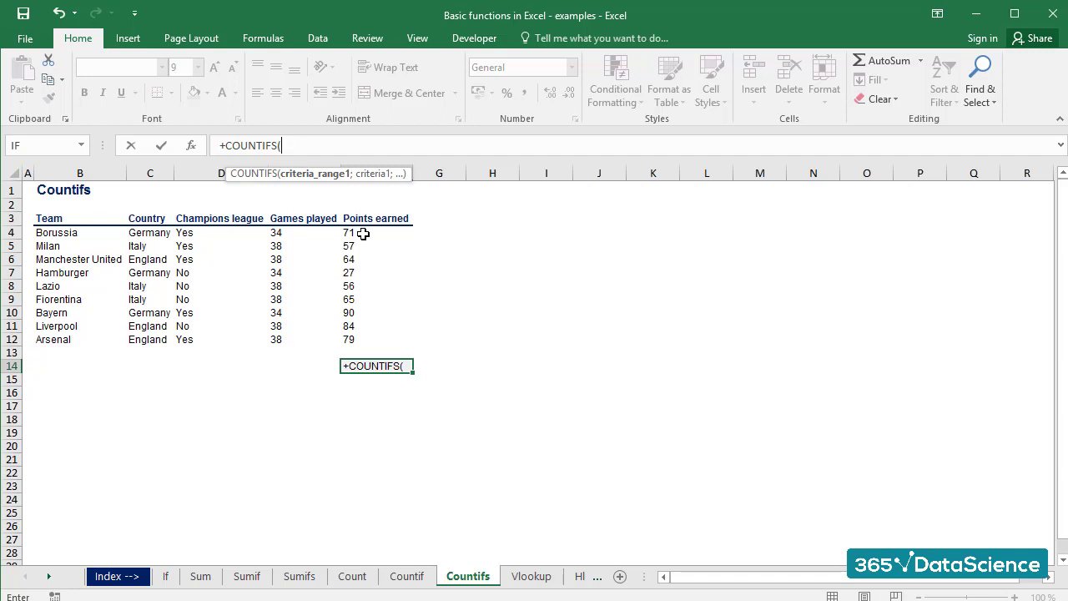
drag(209, 234, 206, 339)
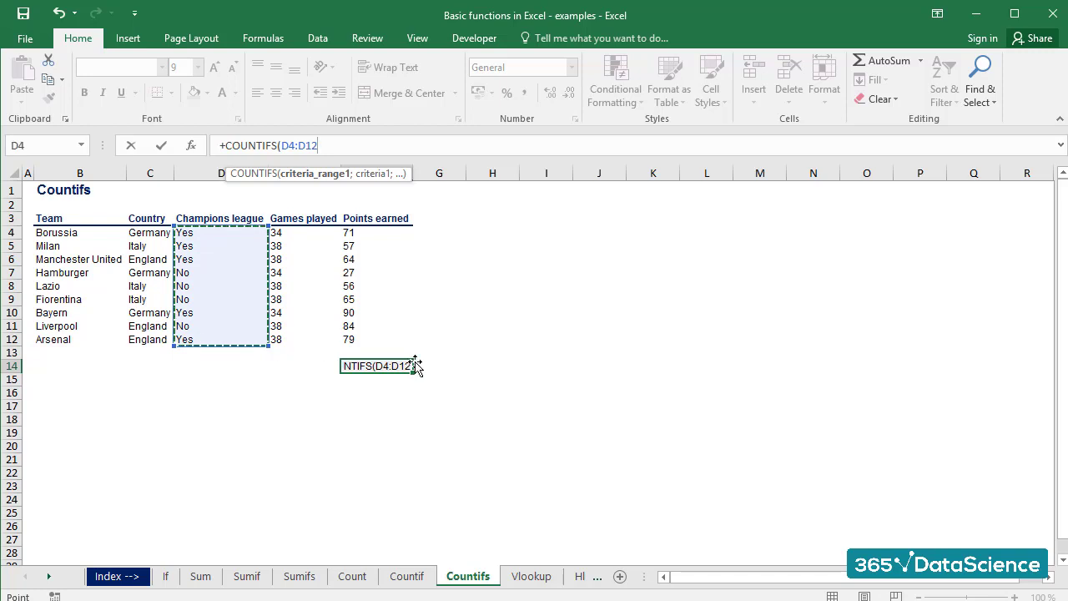
text(;)
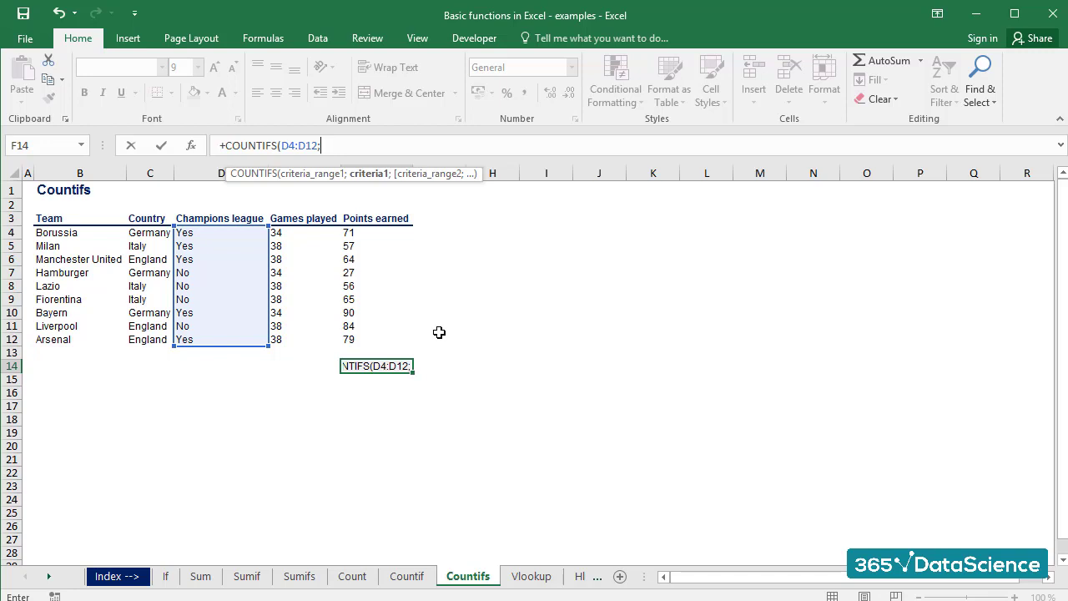
text("")
key(BackSpace)
text(Yes)
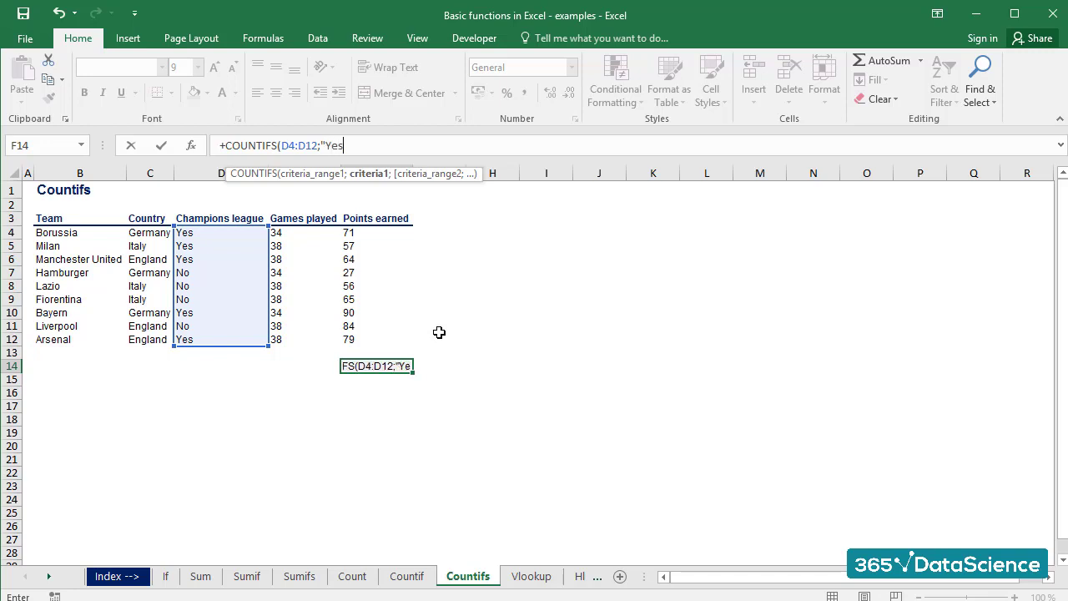
text(")
click(354, 146)
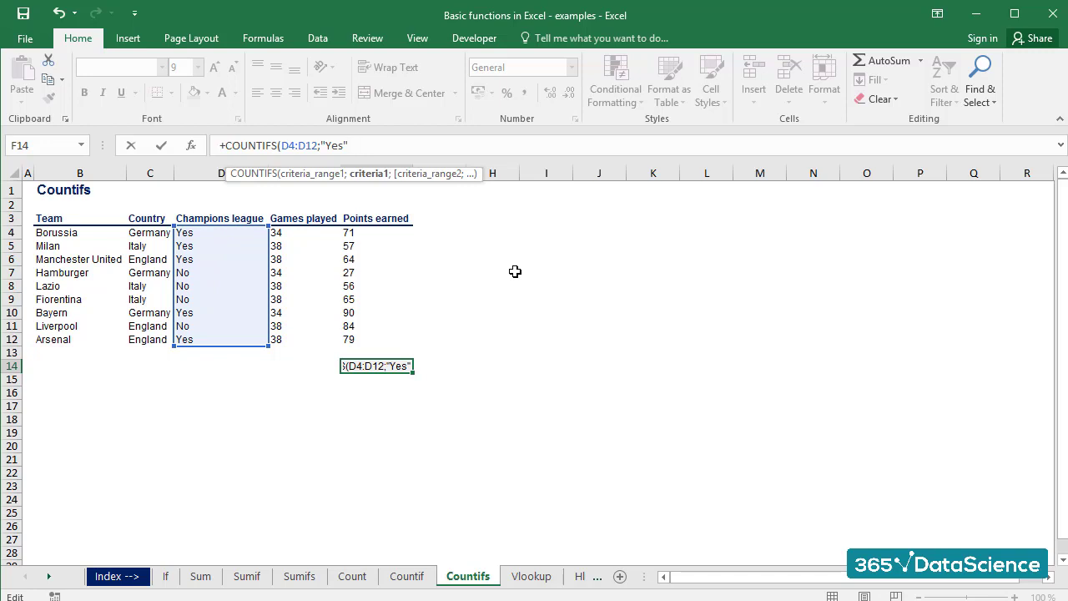
Step: Complete the COUNTIFS formula with the Points earned range F4:F12 and the criterion ">60" as the second condition
text(;)
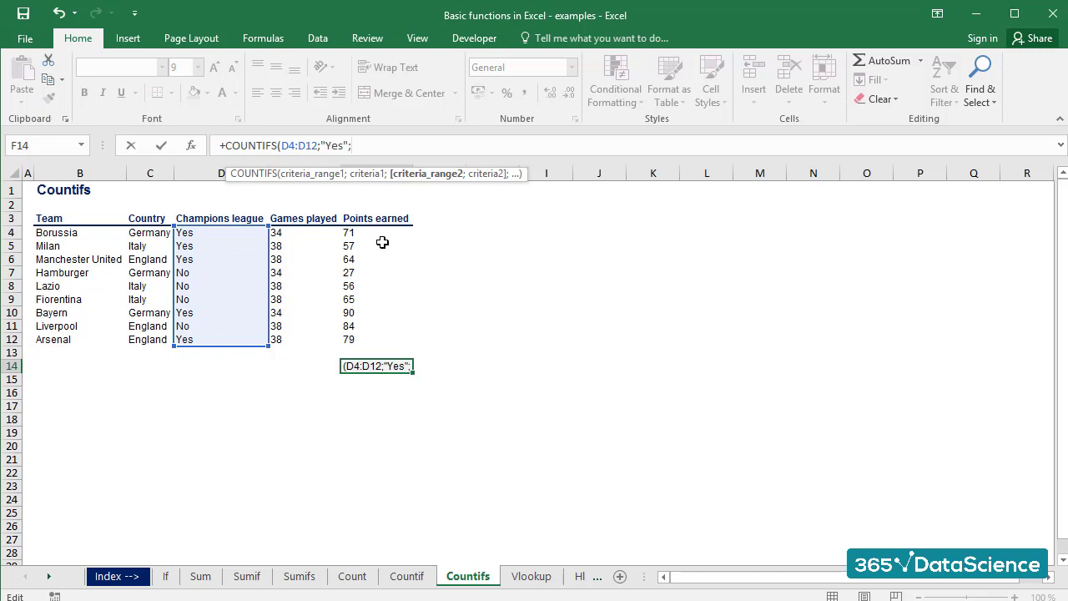
drag(374, 236, 360, 339)
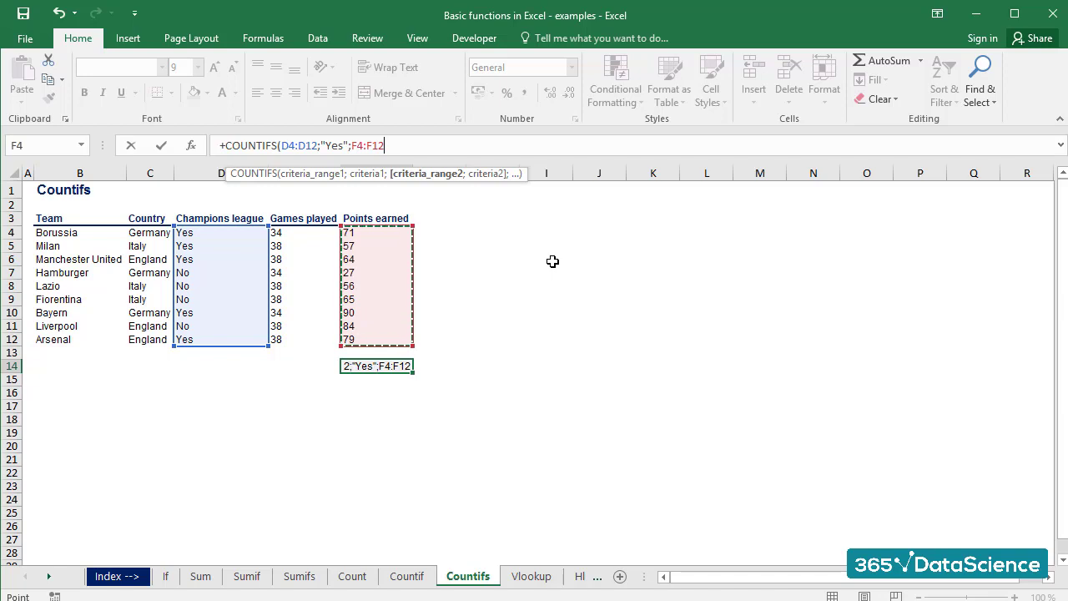
text(;)
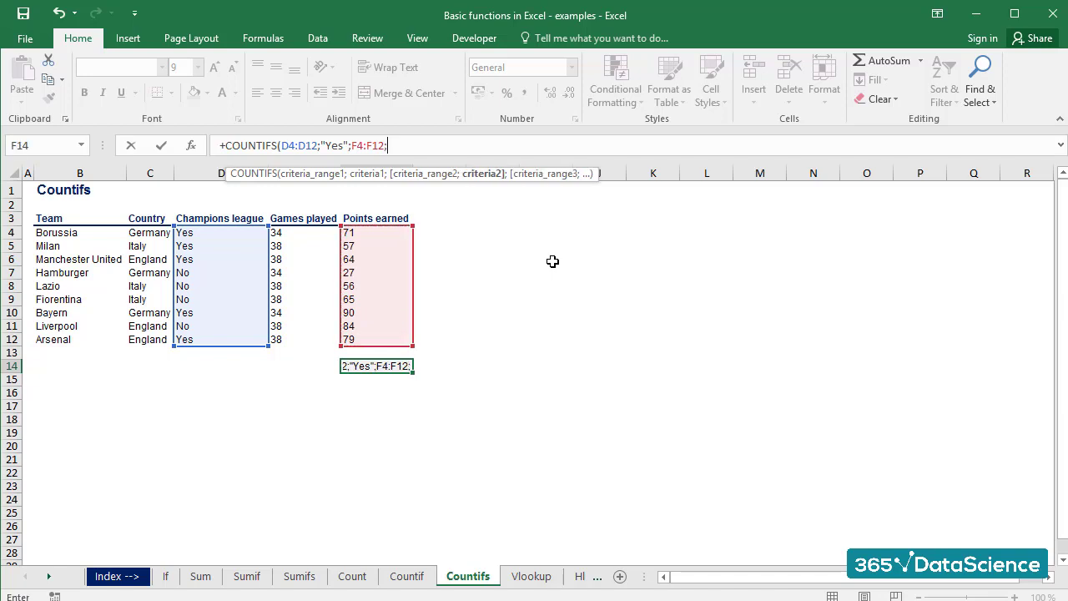
text(">60")
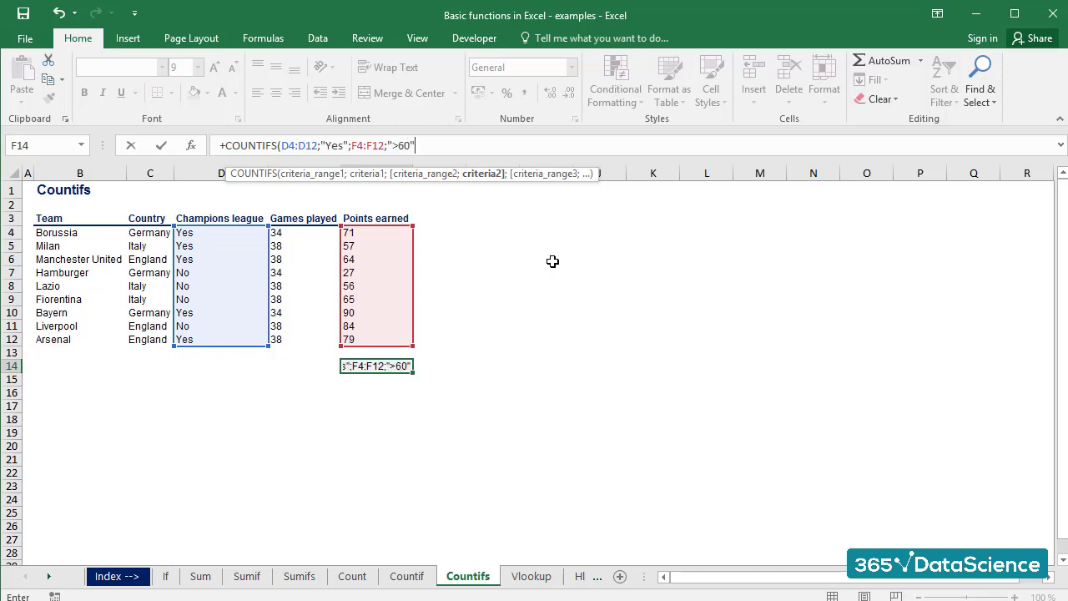
text())
key(Return)
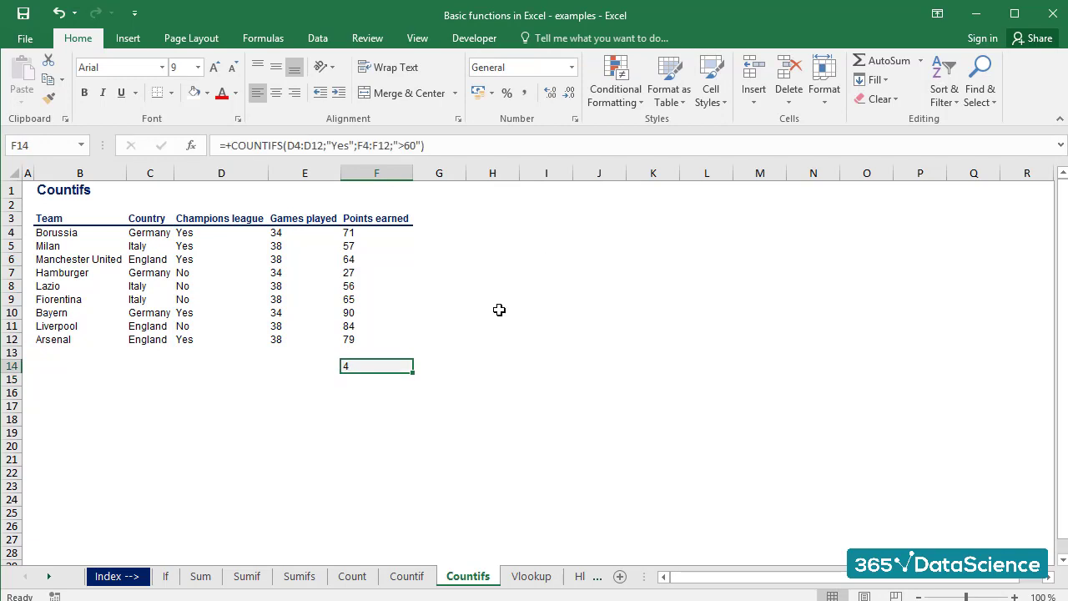
key(F2)
key(Escape)
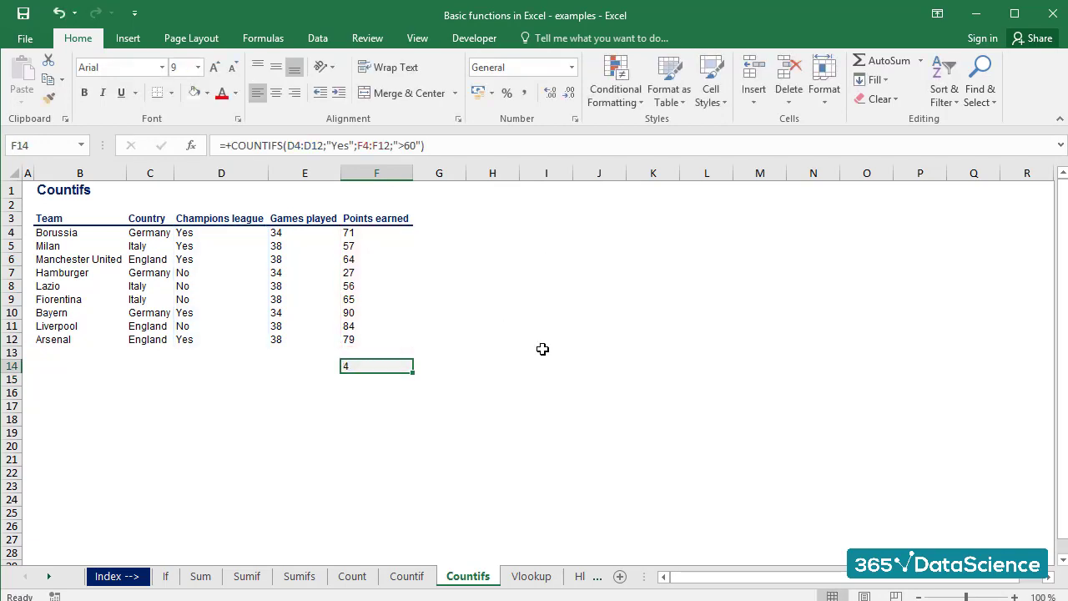